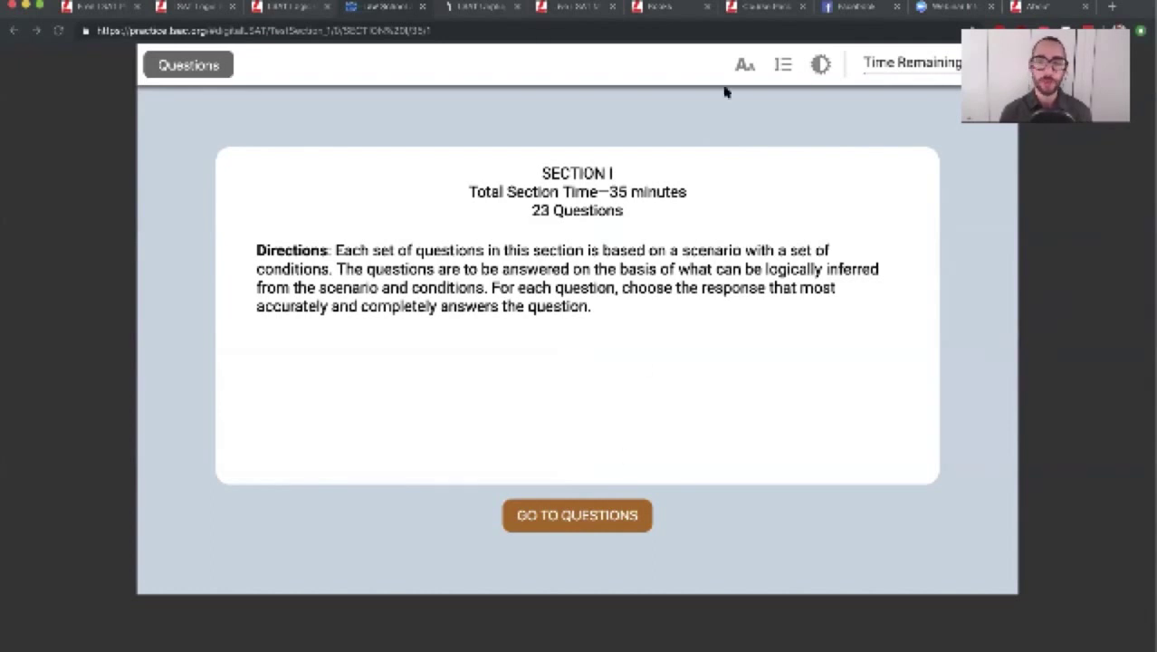
Enlarge the text of the Section I directions and proceed to the questions.
left_click(745, 65)
left_click(773, 154)
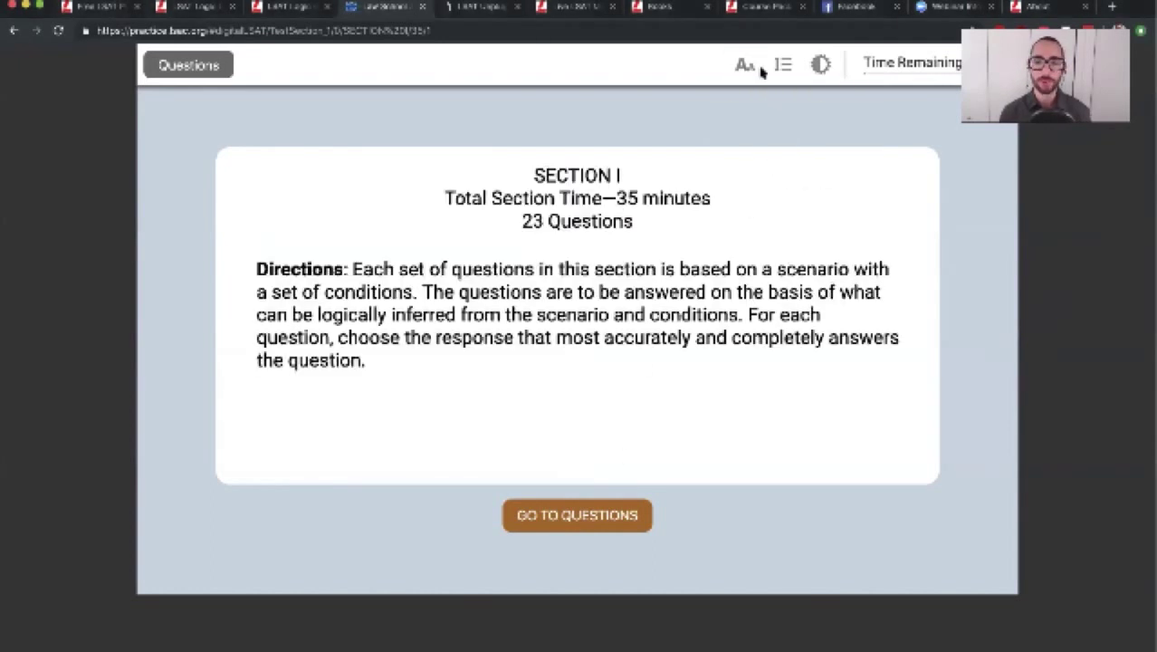
left_click(820, 64)
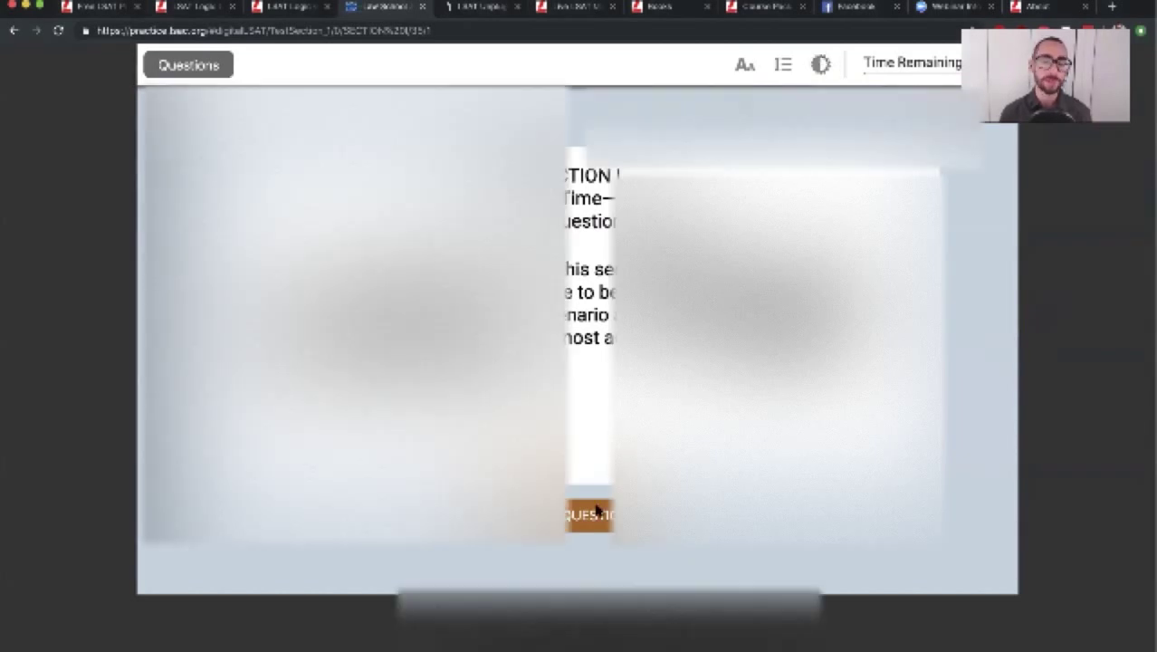
left_click(597, 512)
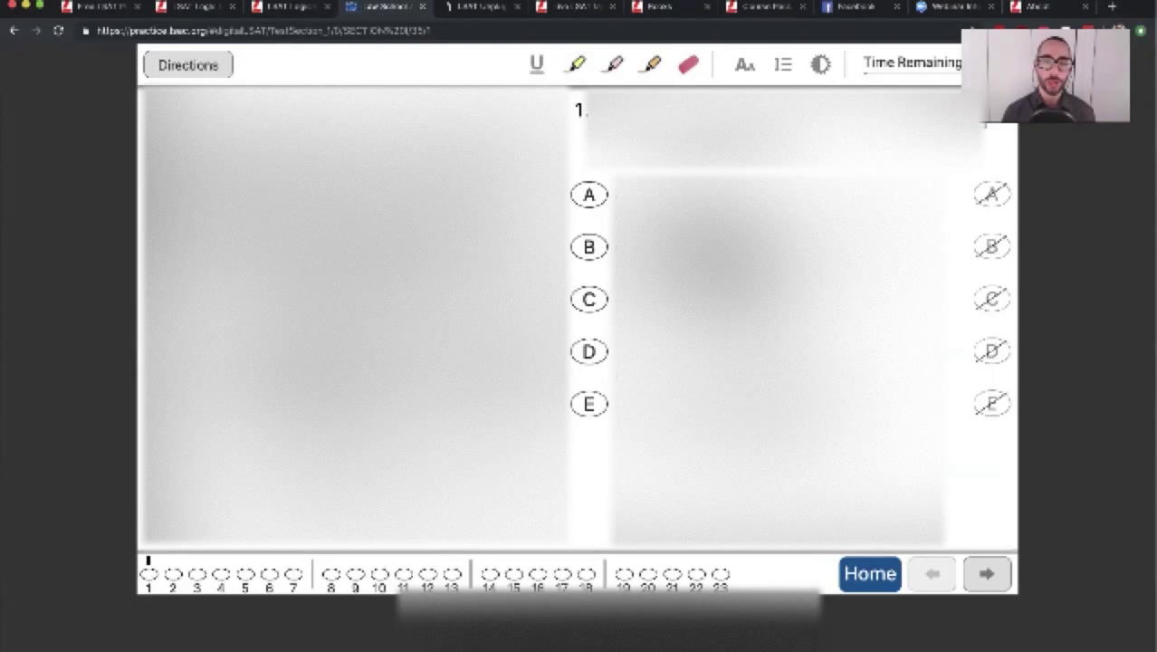
Page forward one question at a time to question 4 and back to question 1.
left_click(983, 471)
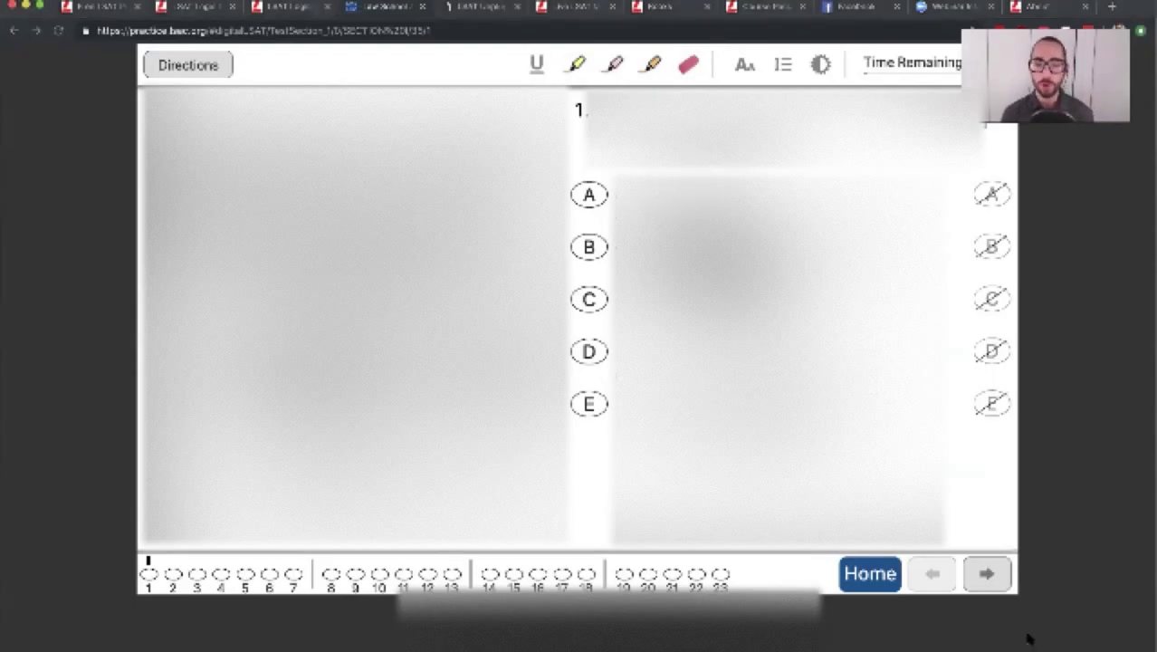
left_click(996, 578)
left_click(995, 577)
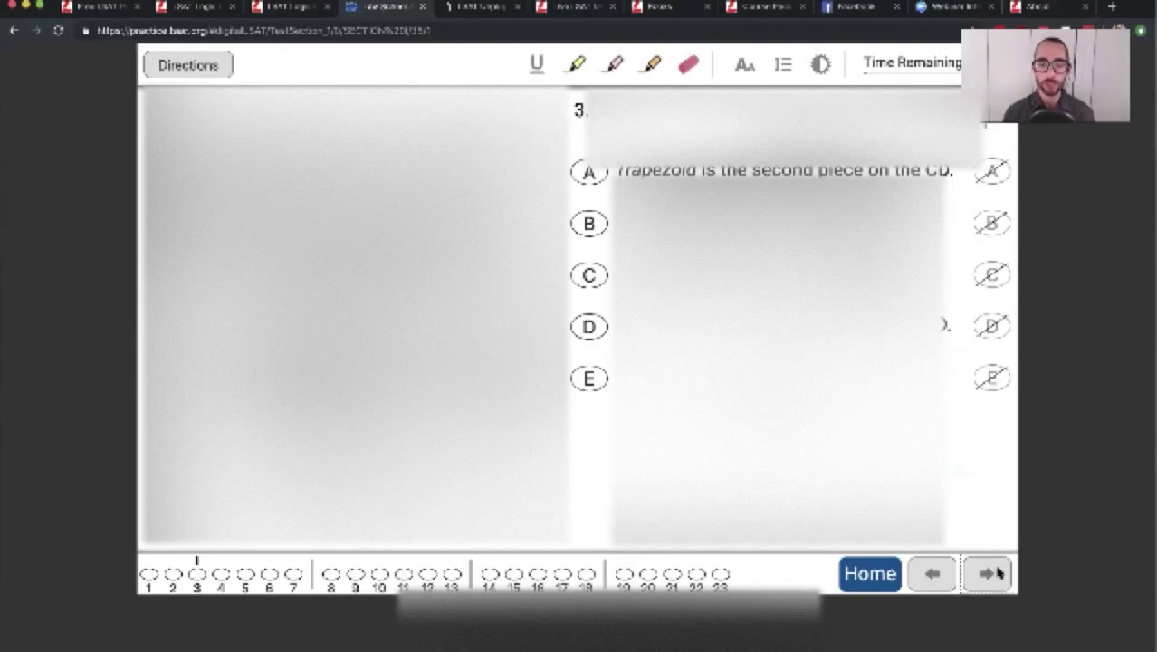
left_click(987, 574)
left_click(948, 572)
left_click(949, 573)
left_click(949, 572)
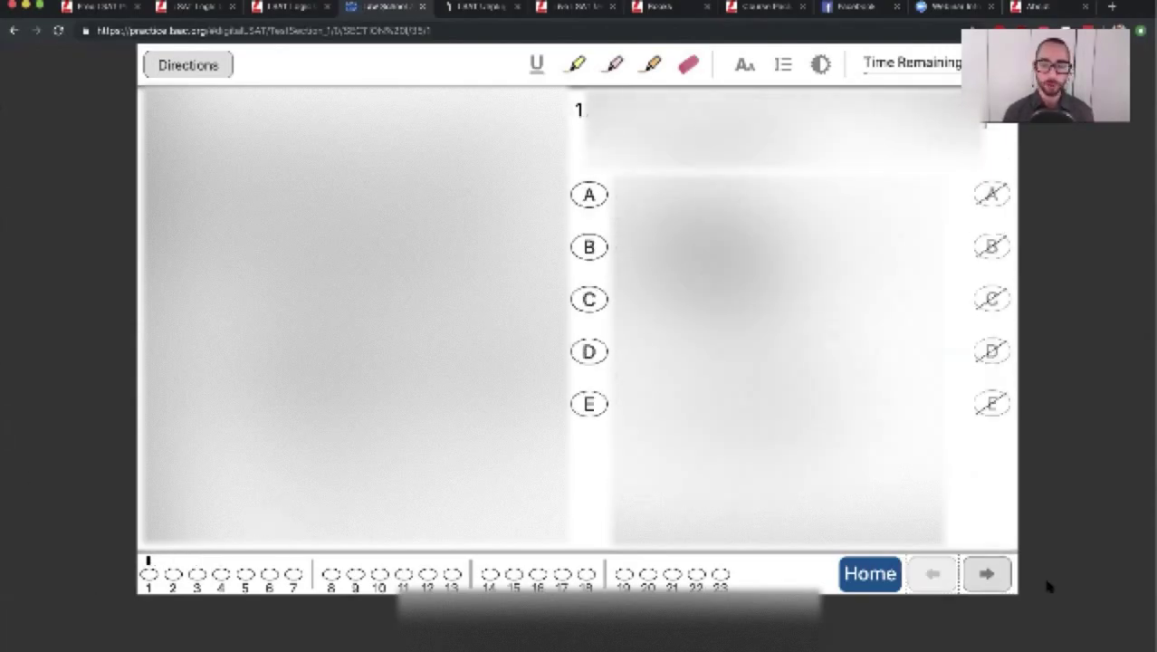
Page forward to question 4, jump directly to questions 7 and 4, and return to question 1.
left_click(998, 573)
left_click(995, 572)
left_click(996, 572)
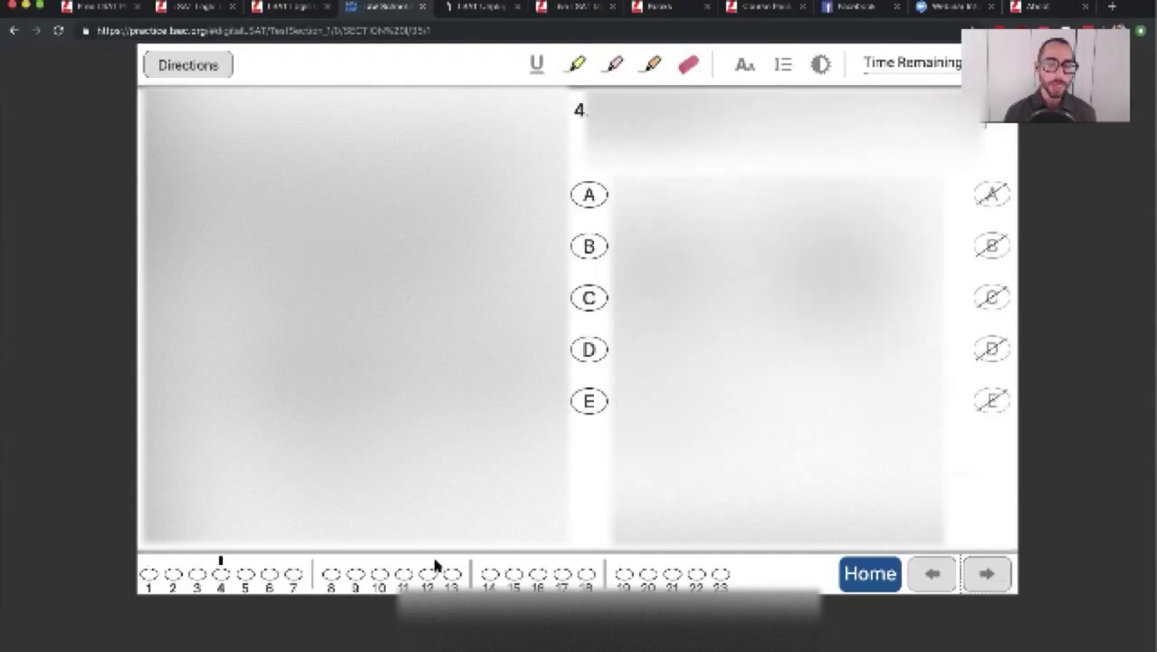
left_click(292, 577)
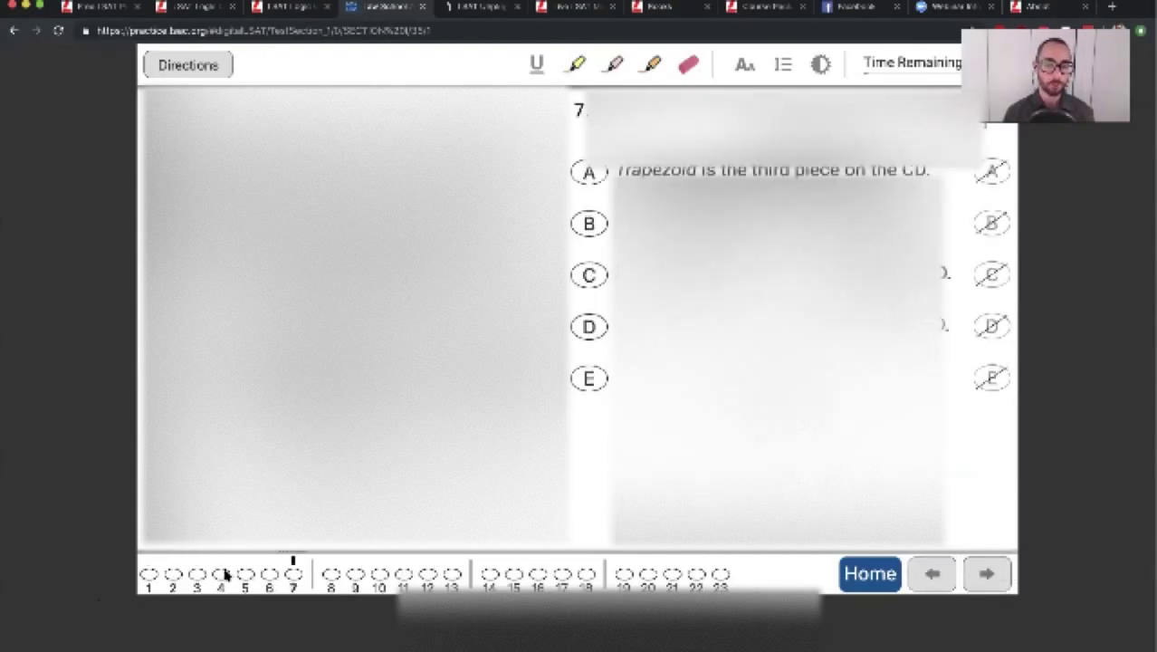
left_click(222, 575)
left_click(149, 576)
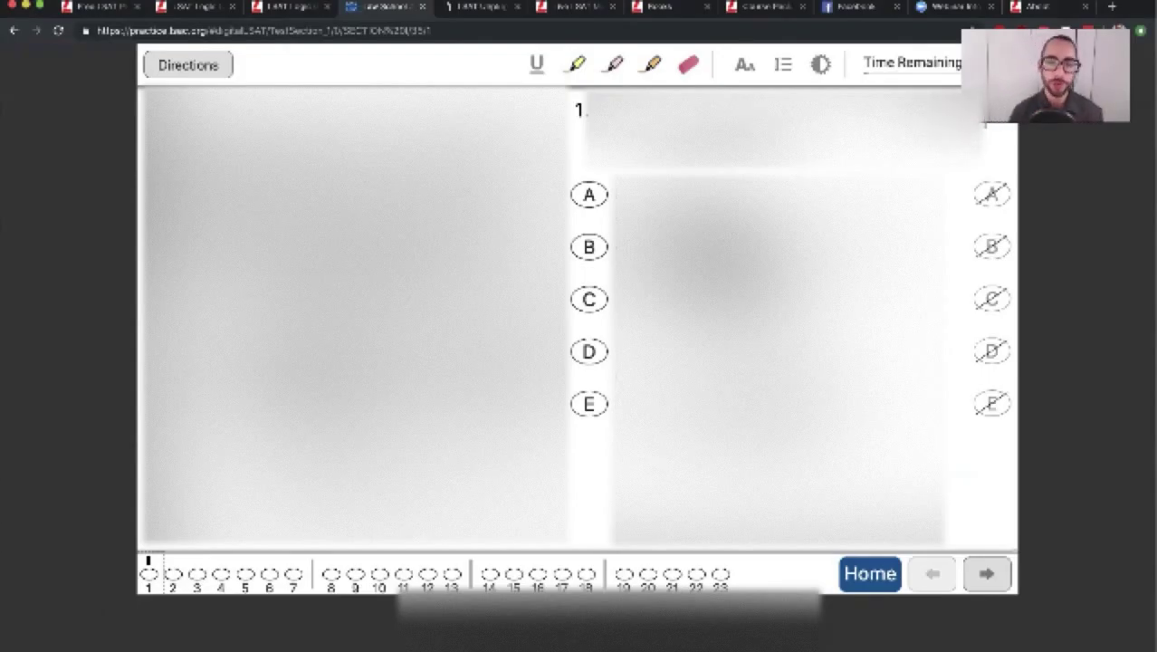
Try the yellow and pink highlighters on the scenario text of question 1 and erase the marks.
left_click(536, 63)
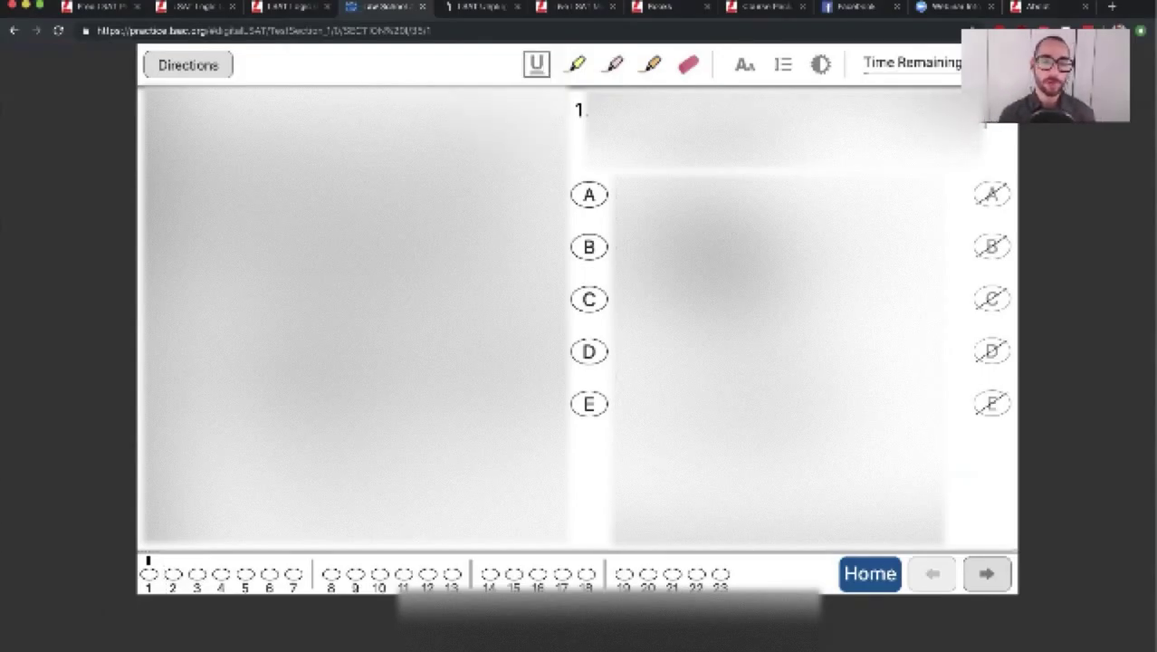
left_click(576, 63)
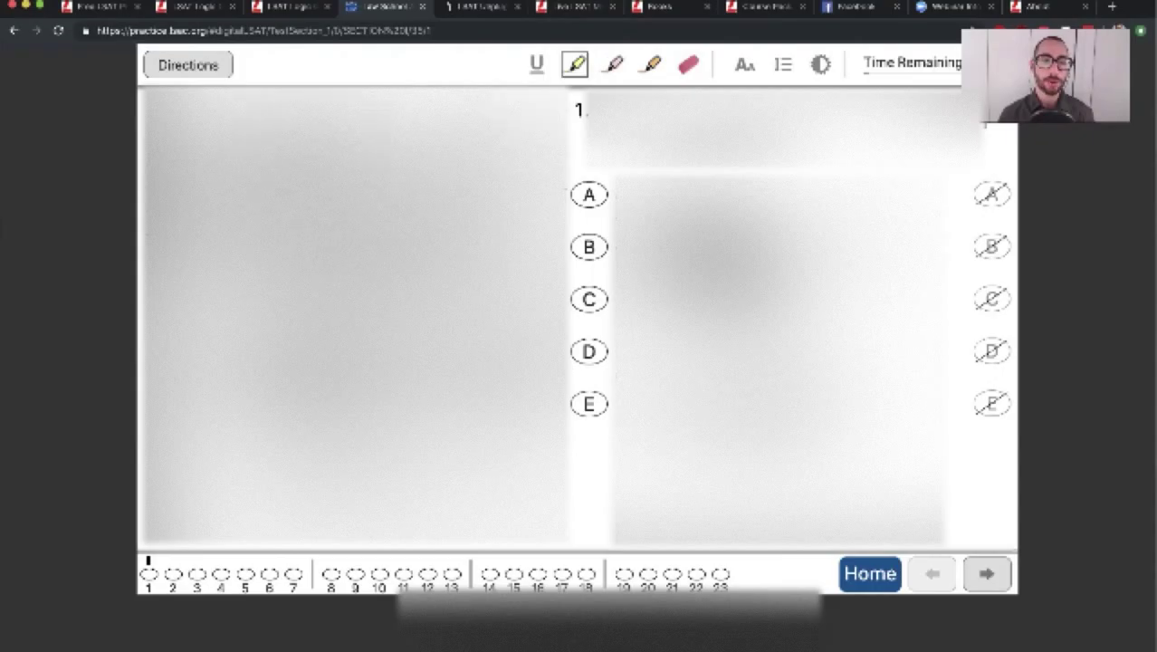
left_click_drag(329, 136, 432, 142)
left_click(688, 63)
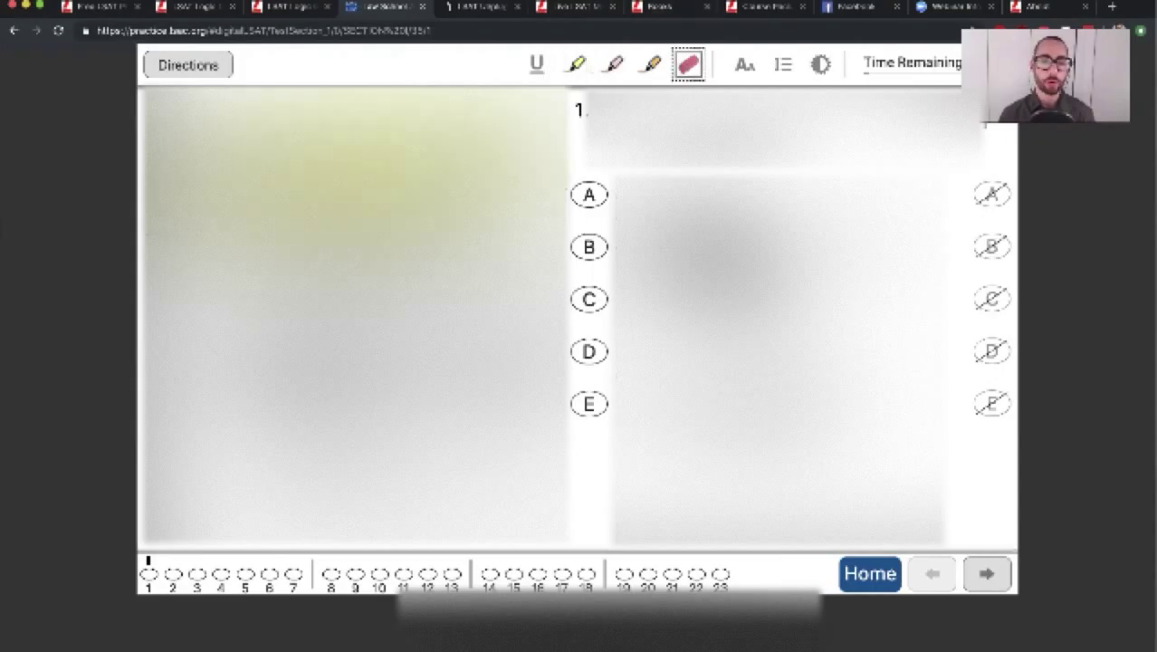
left_click(394, 149)
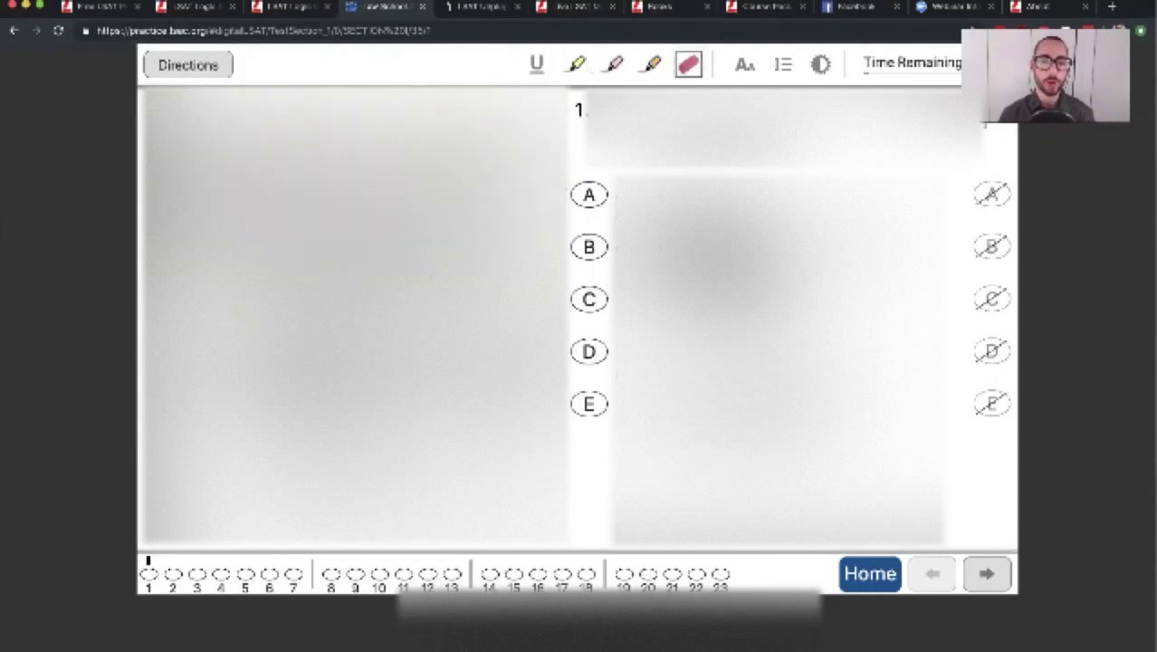
left_click(614, 65)
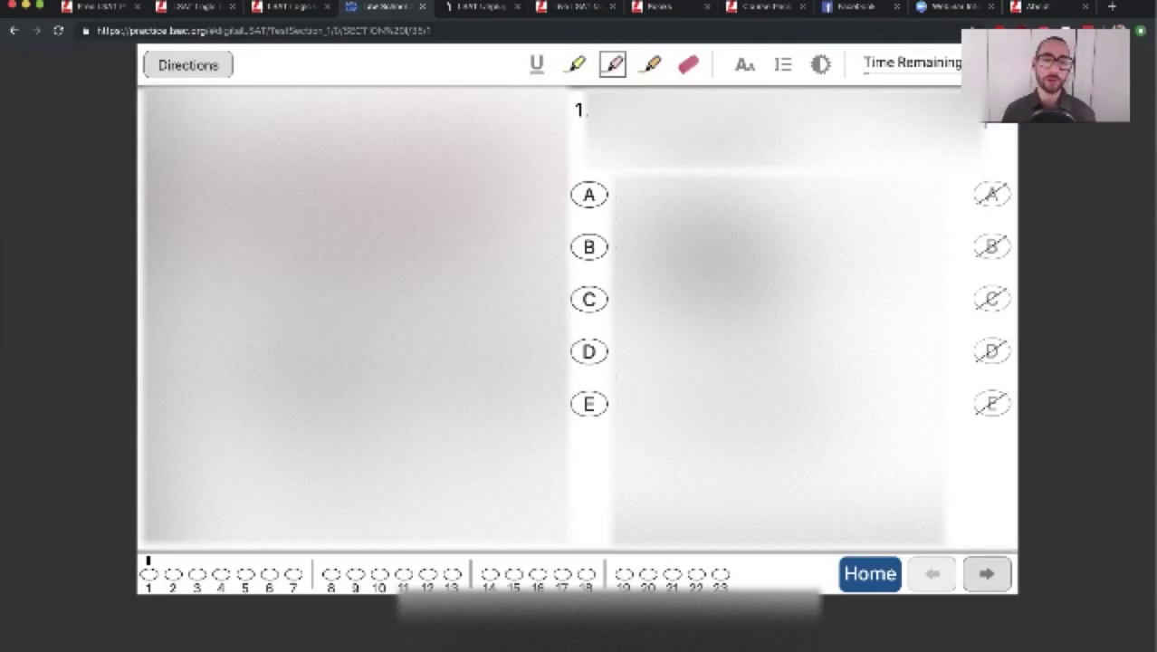
left_click(688, 64)
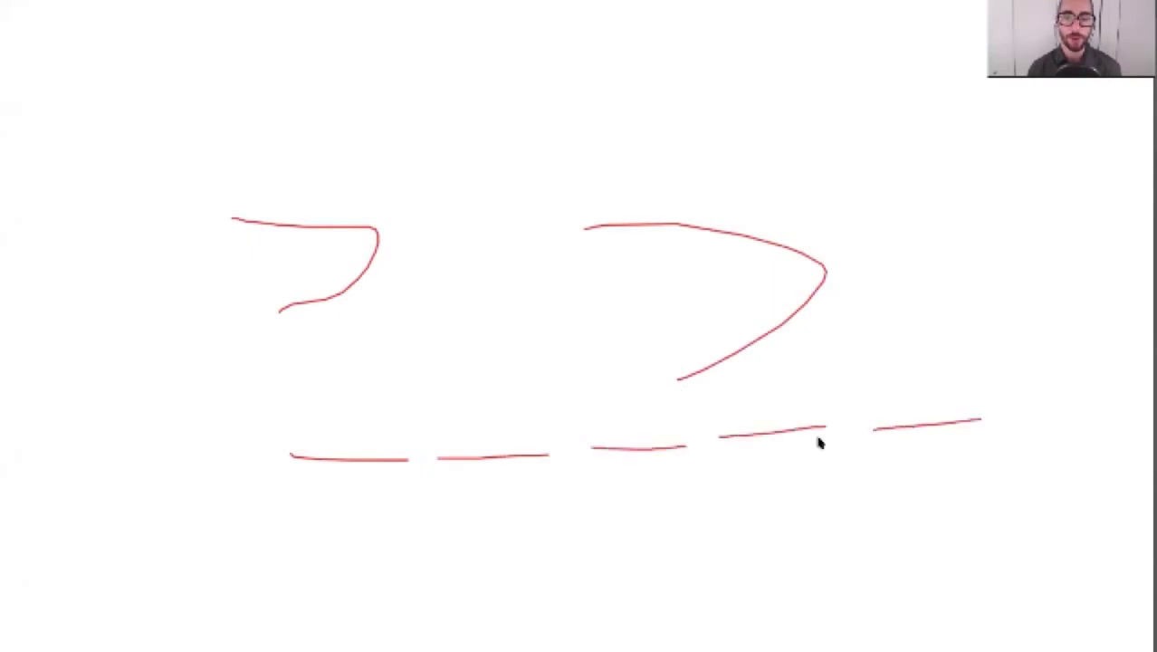
Draw short vertical marks below the first and second dashes on the whiteboard.
left_click_drag(365, 497, 366, 515)
left_click_drag(510, 486, 516, 513)
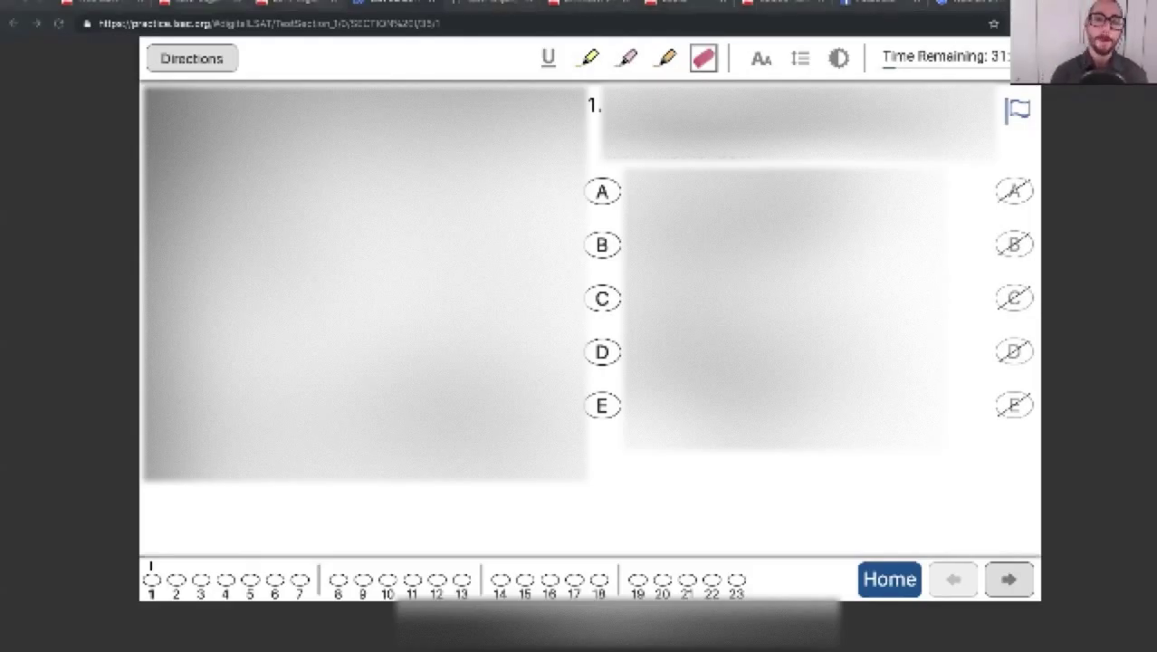
Set the text size of the test to Medium.
left_click(761, 57)
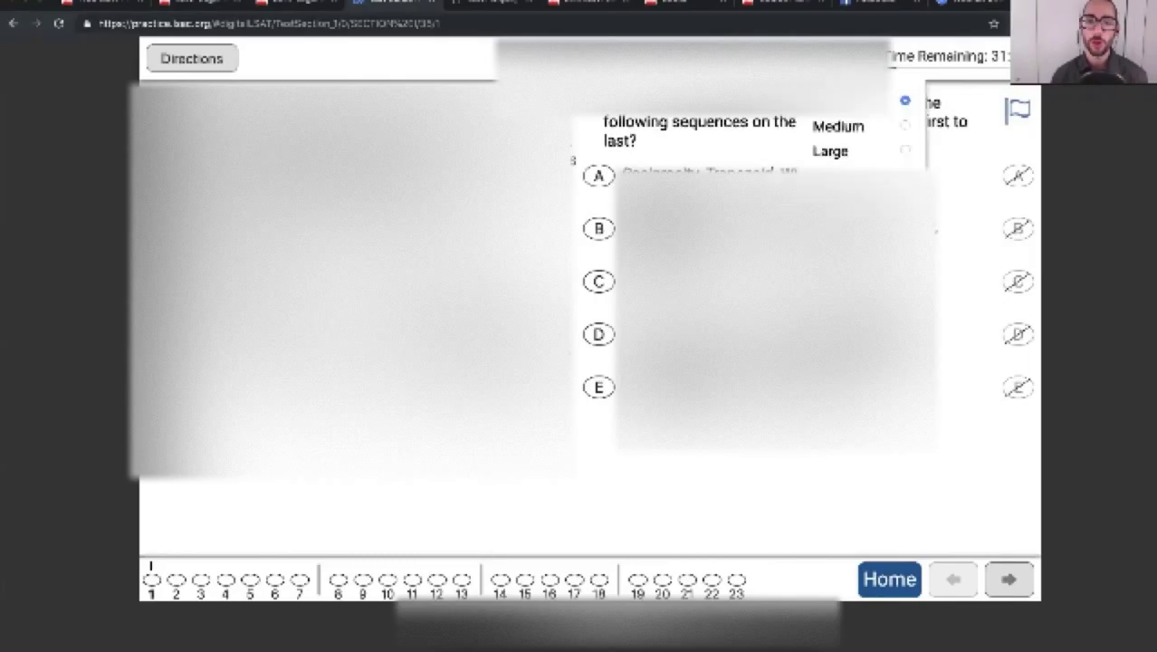
left_click(823, 132)
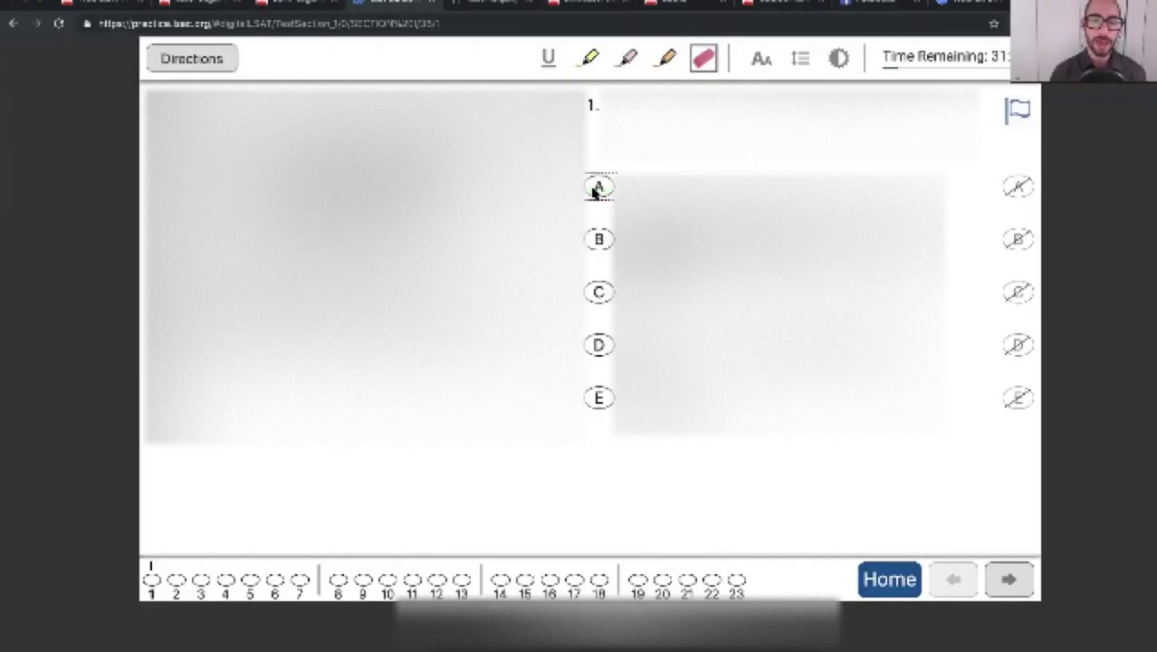
Choose answer A for question 1 and cross out answer B.
left_click(599, 187)
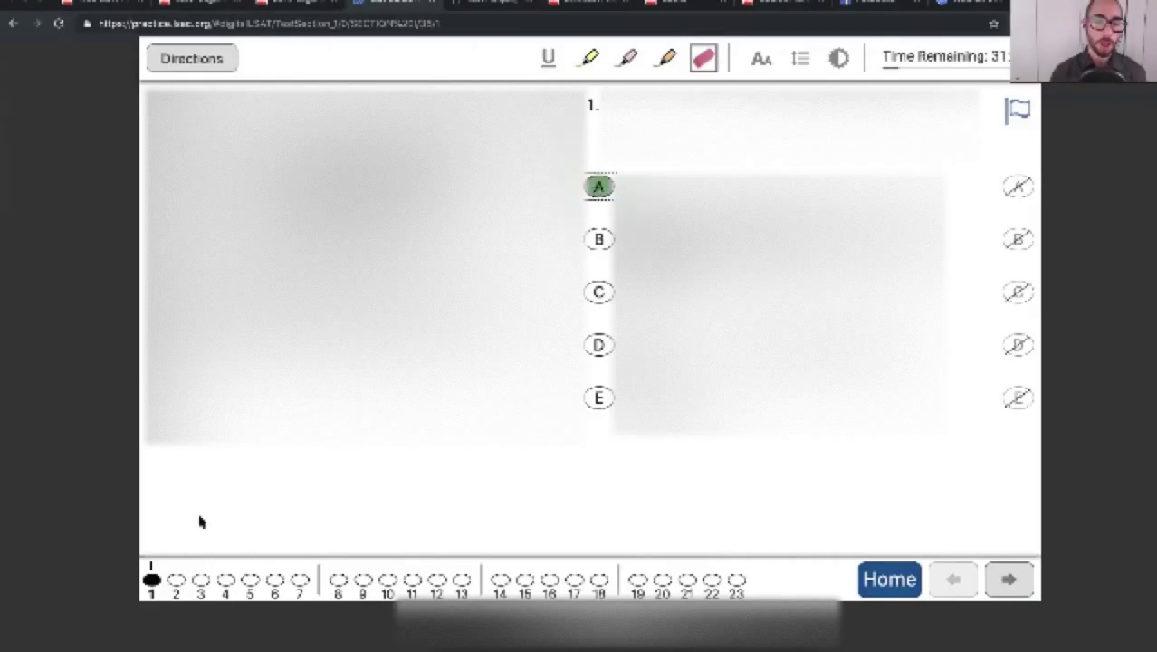
left_click(1018, 239)
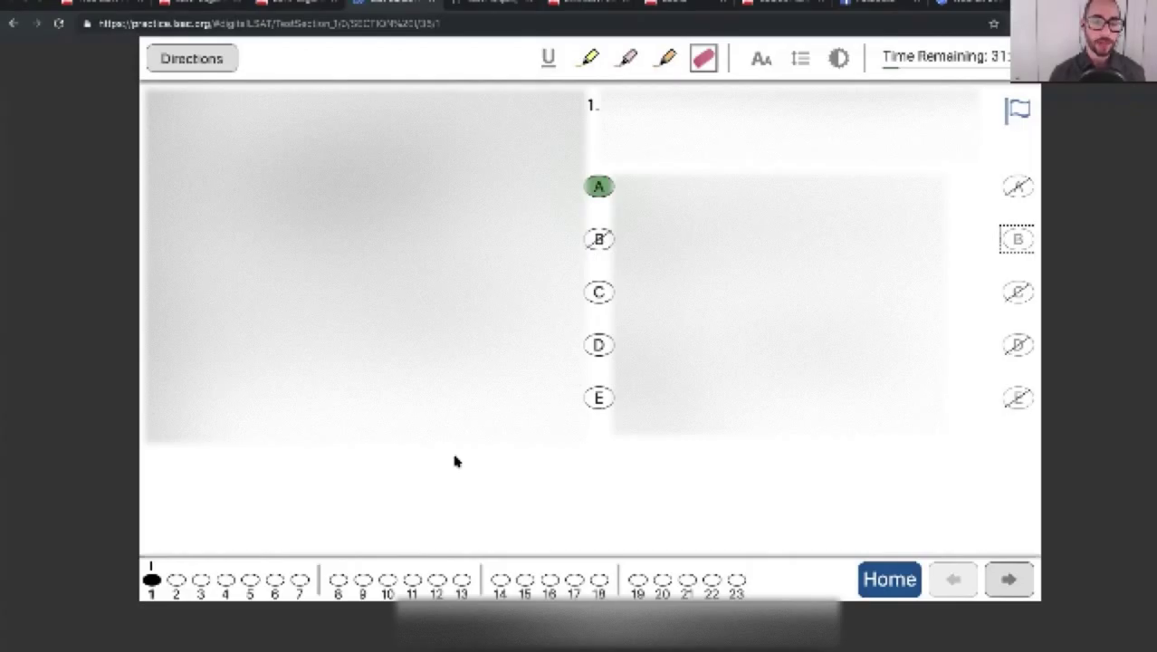
Answer question 6 with C and question 4 with D.
left_click(273, 583)
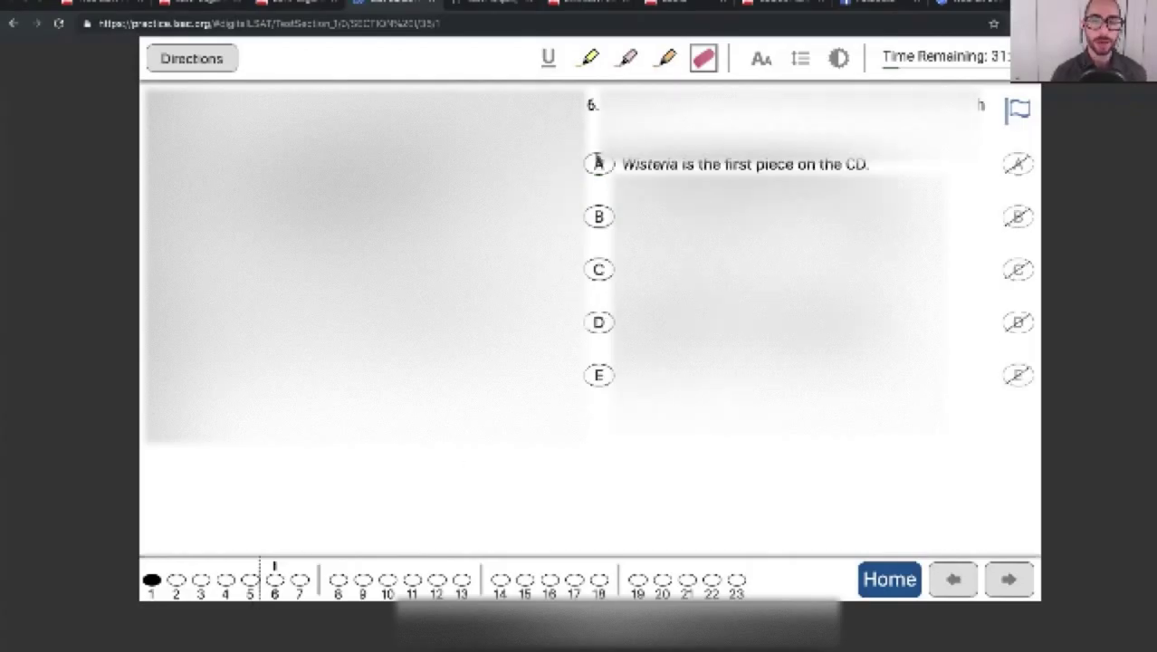
left_click(598, 269)
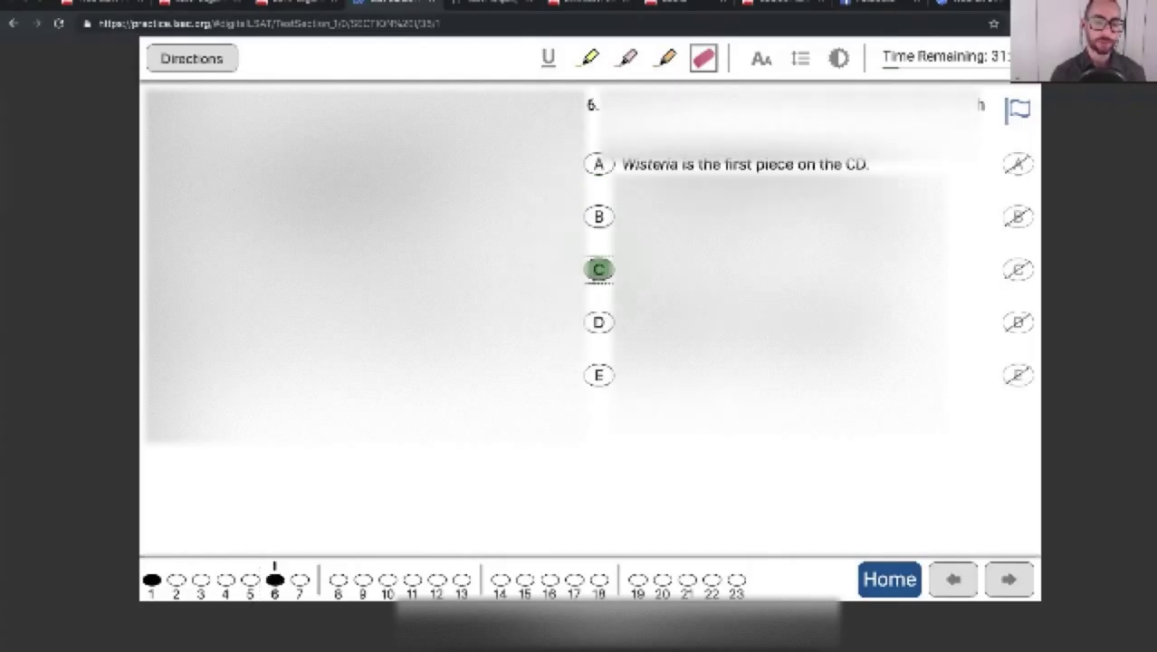
left_click(227, 581)
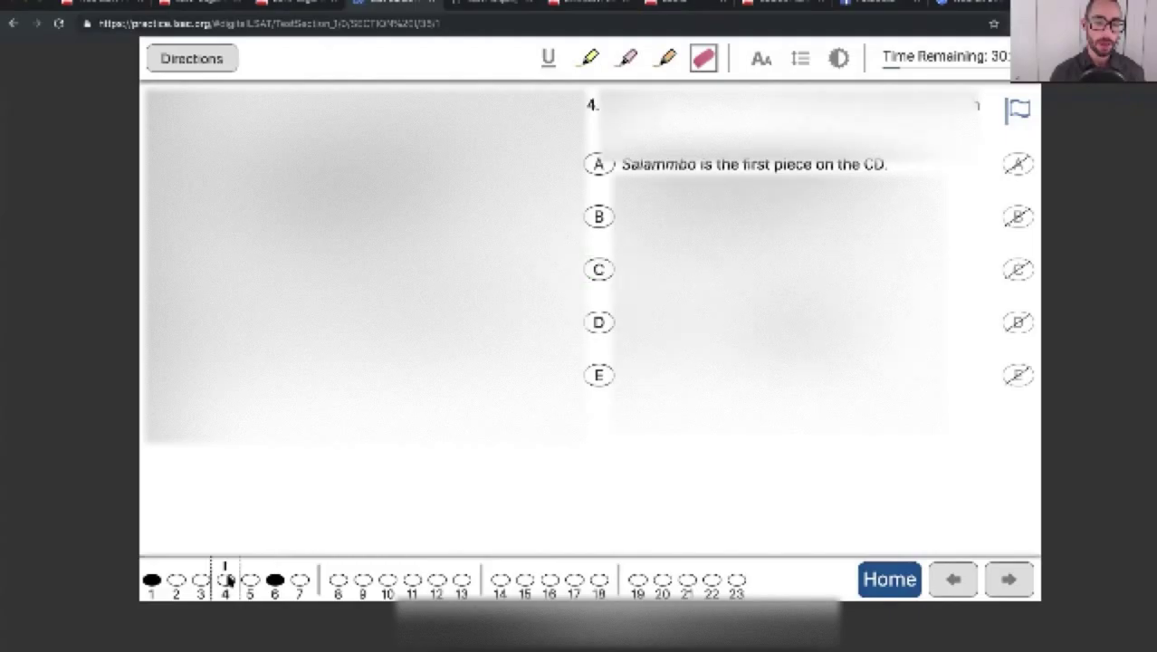
left_click(595, 324)
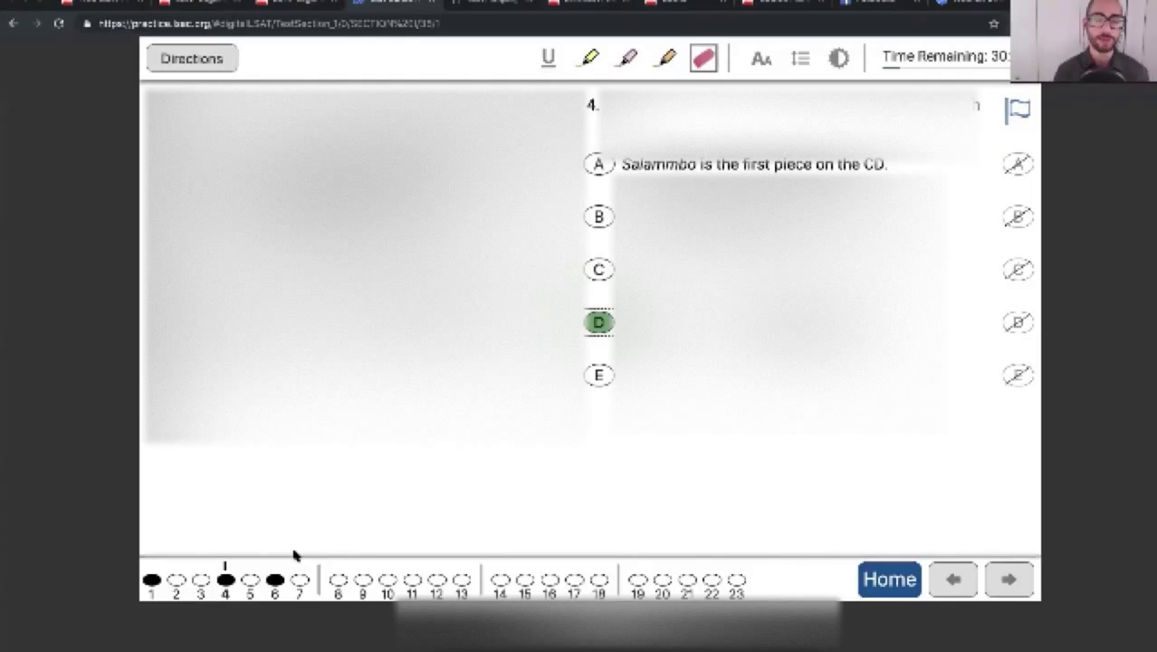
Go to question 7 and flag it for review without choosing an answer.
left_click(296, 580)
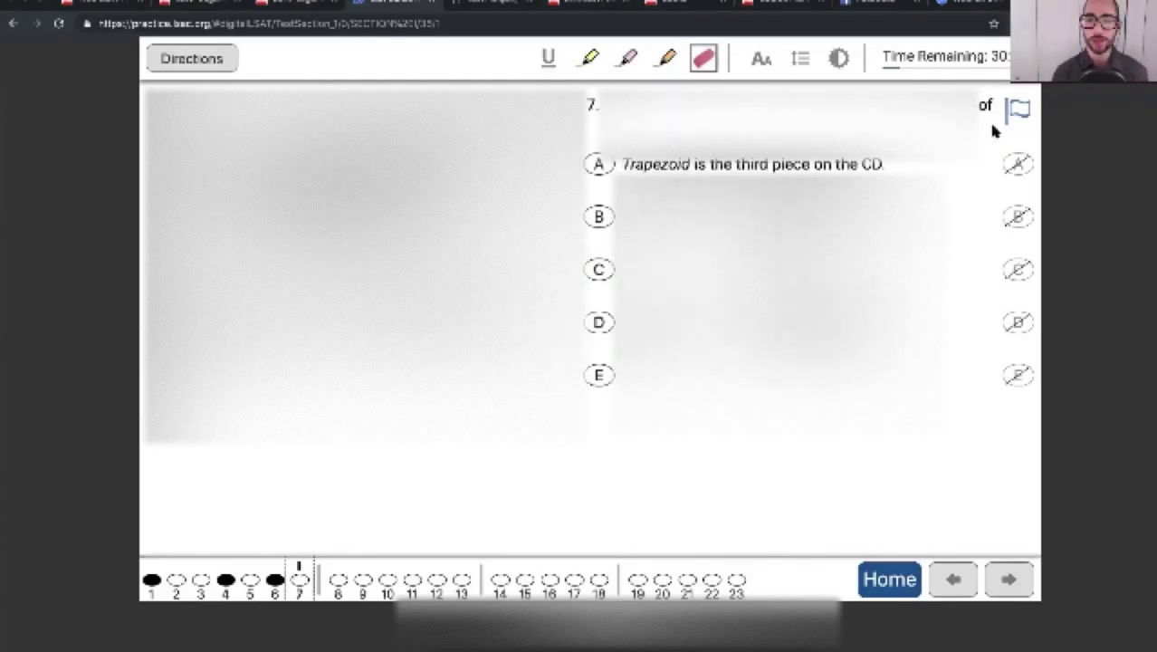
left_click(1016, 111)
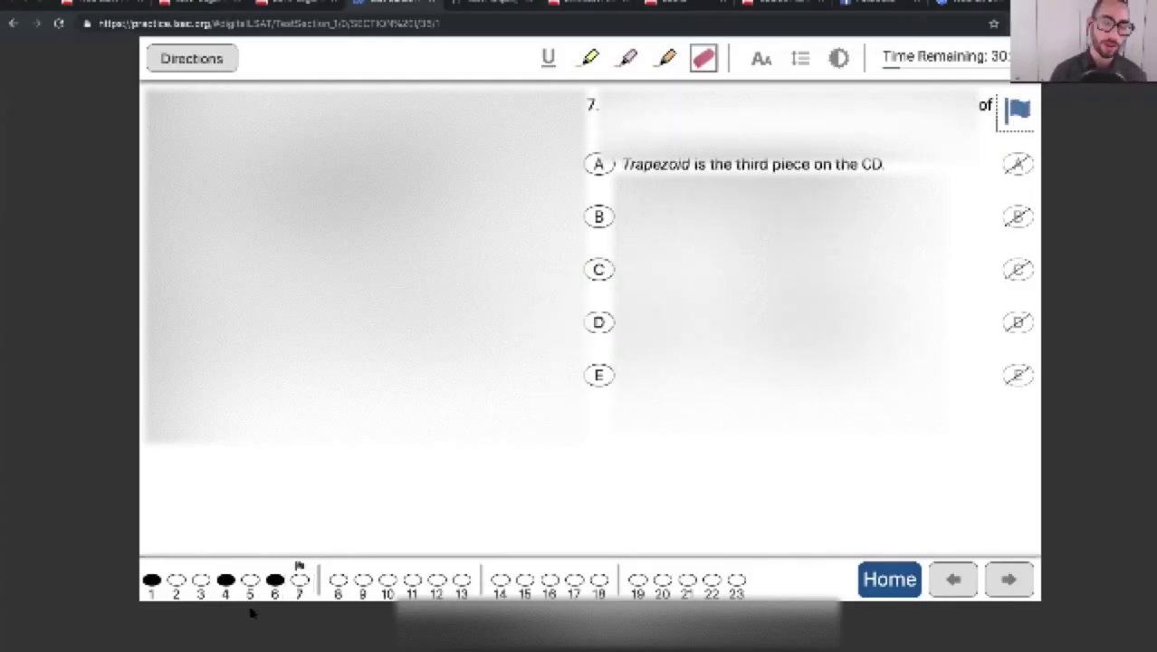